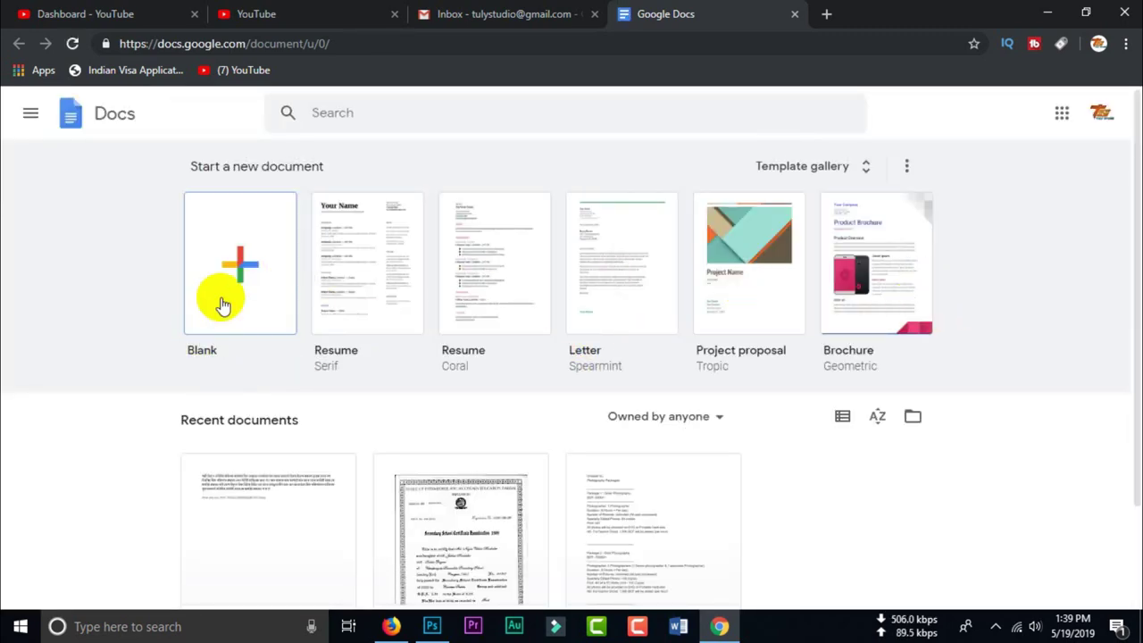
- Create a blank document and filter the list of additional fonts to the Bengali script
left_click(238, 275)
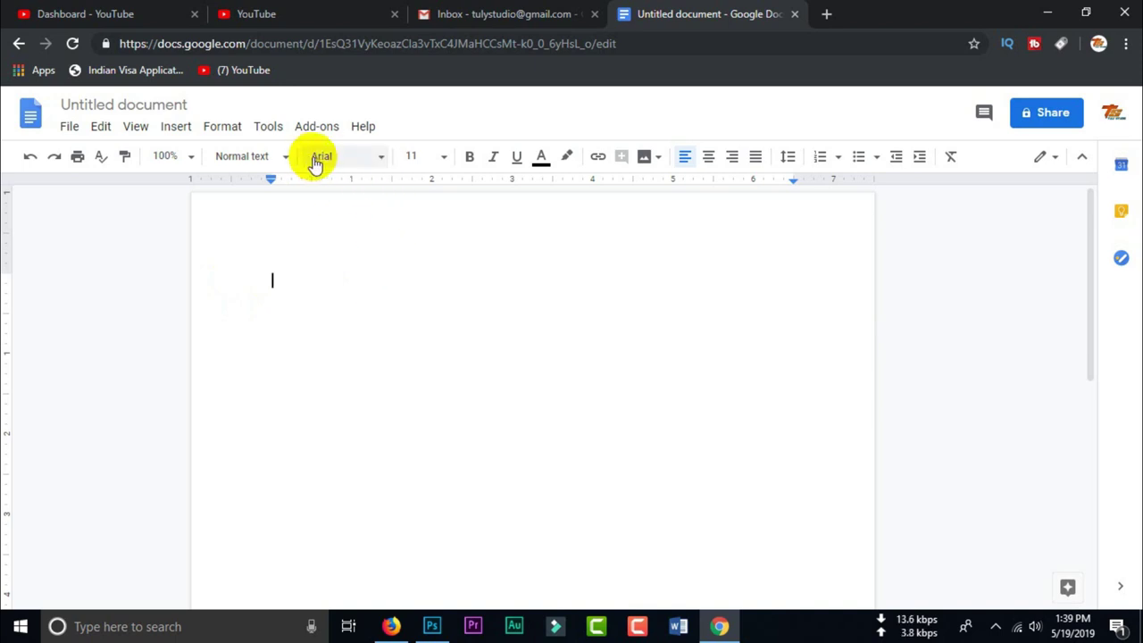
left_click(381, 163)
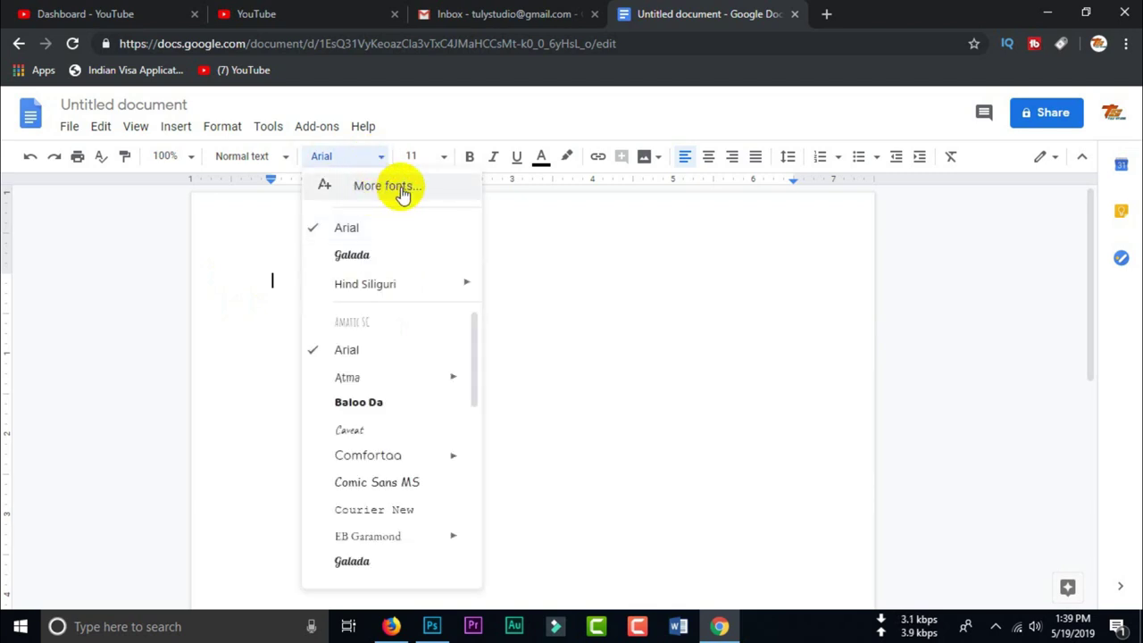
left_click(401, 187)
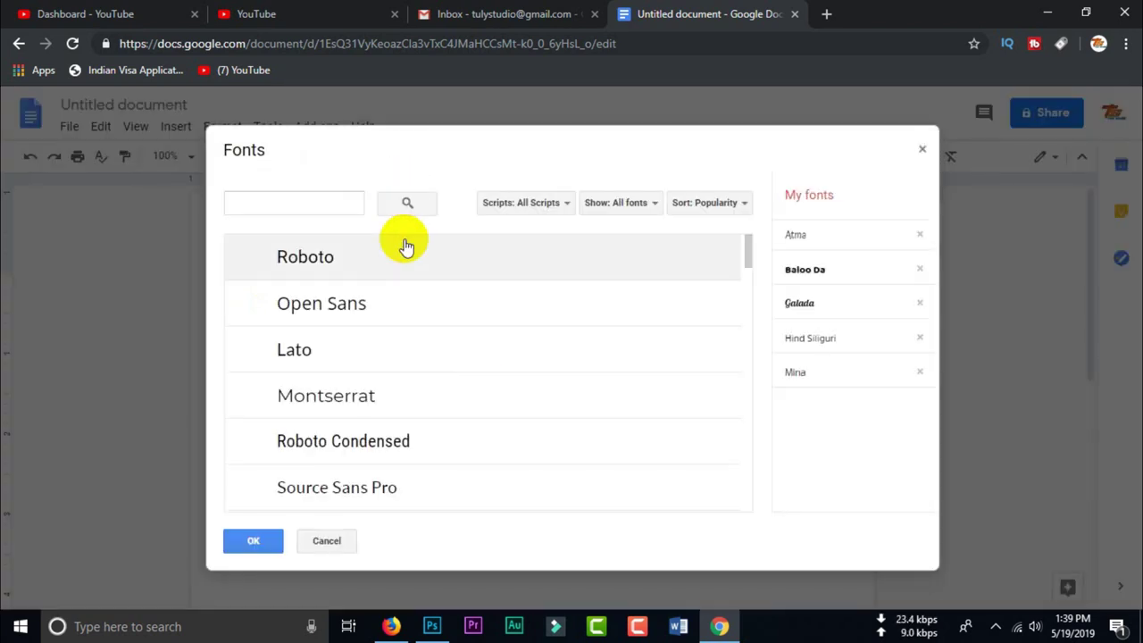
left_click(561, 205)
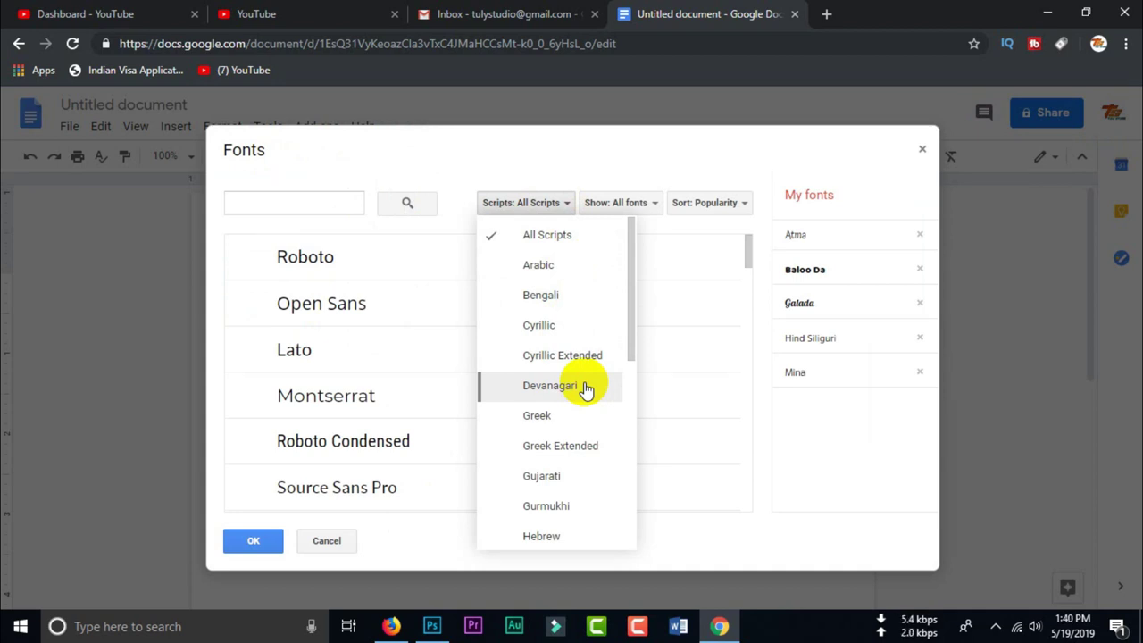
scroll(585, 391, "down", 2)
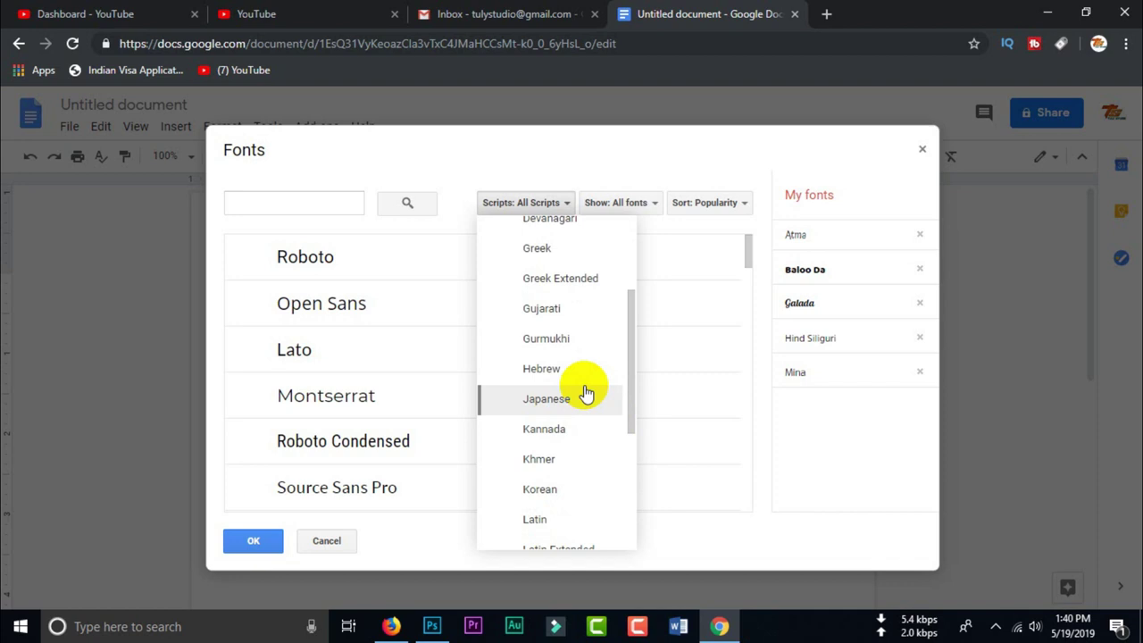
scroll(585, 393, "up", 2)
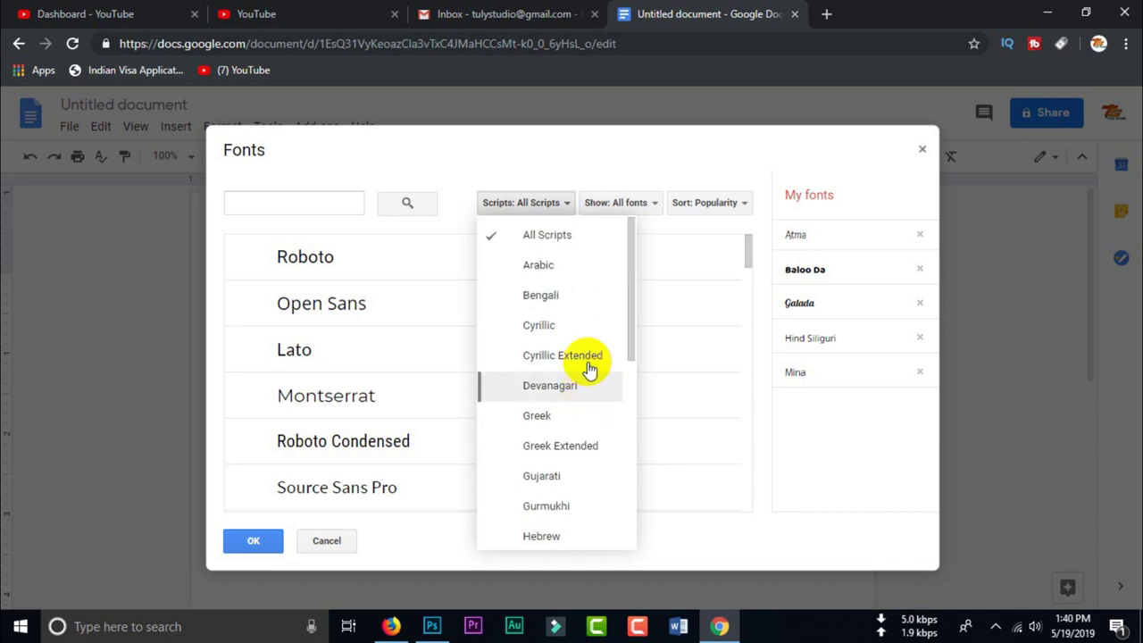
left_click(541, 296)
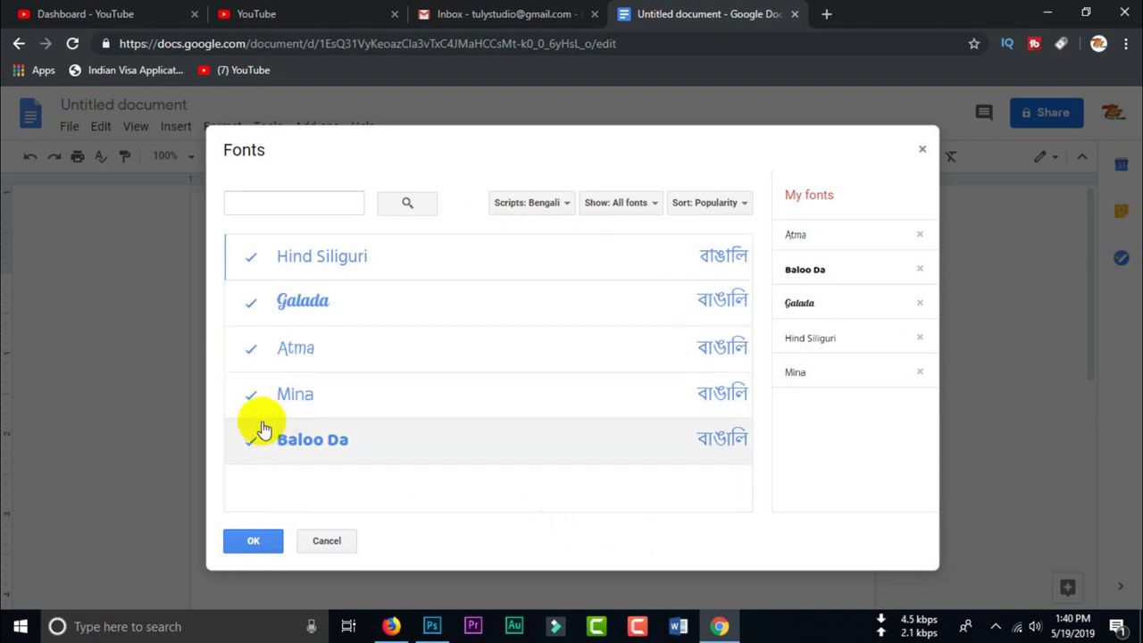
- Toggle Hind Siliguri, Galada, Atma, Mina and Baloo Da off and back on in My fonts, and accept the font selection
left_click(347, 263)
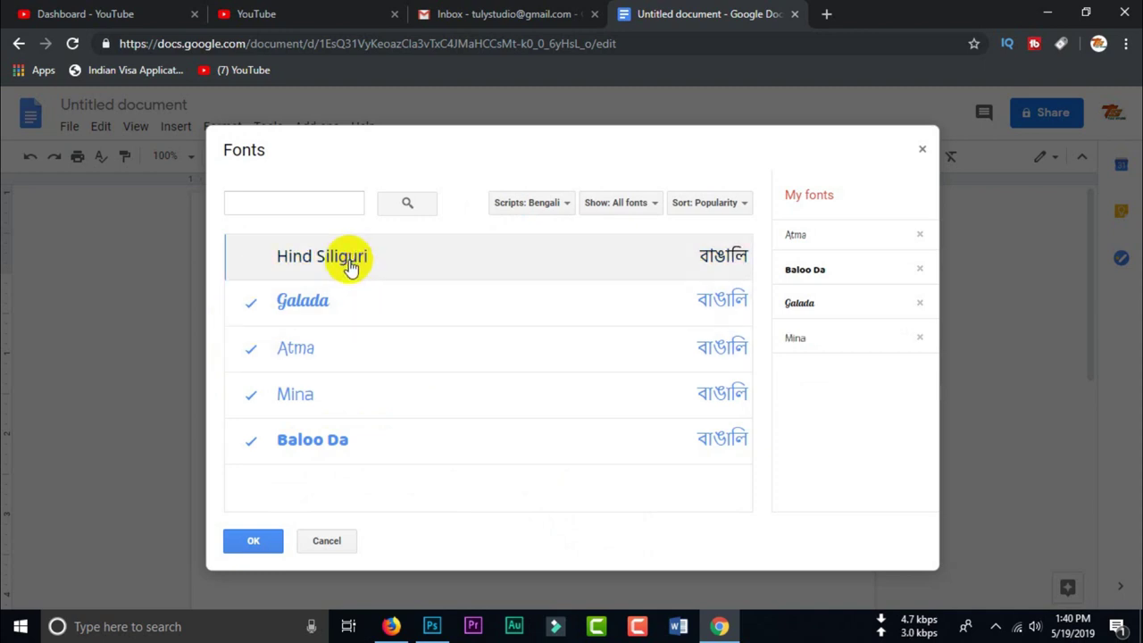
left_click(314, 263)
left_click(317, 302)
left_click(317, 302)
left_click(319, 348)
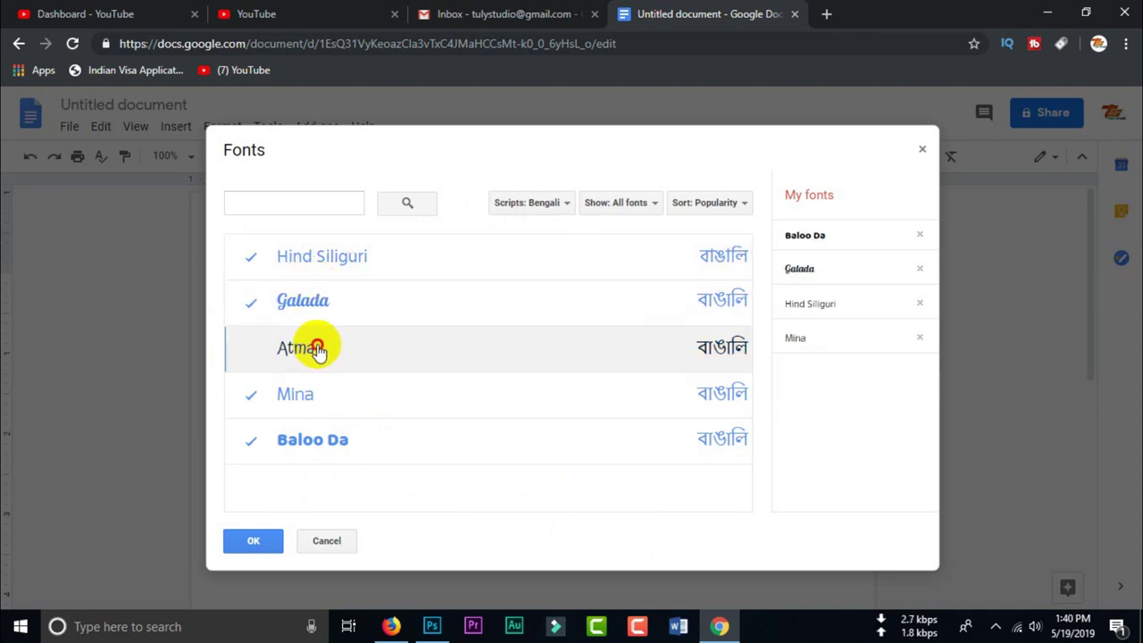
left_click(323, 362)
left_click(319, 399)
left_click(325, 439)
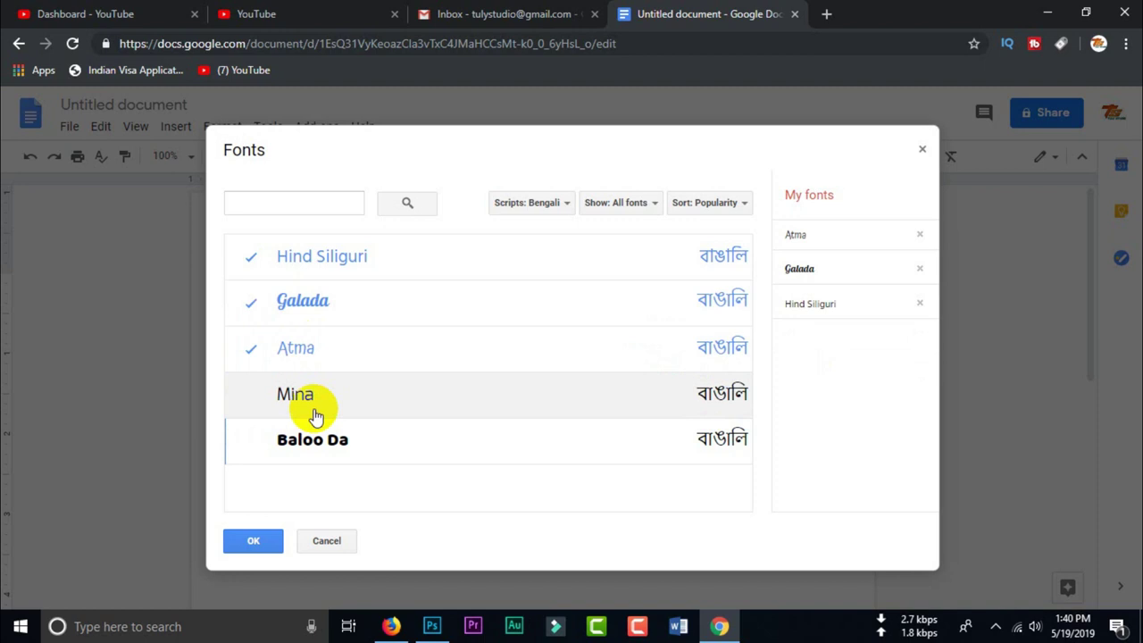
left_click(312, 409)
left_click(323, 439)
left_click(249, 541)
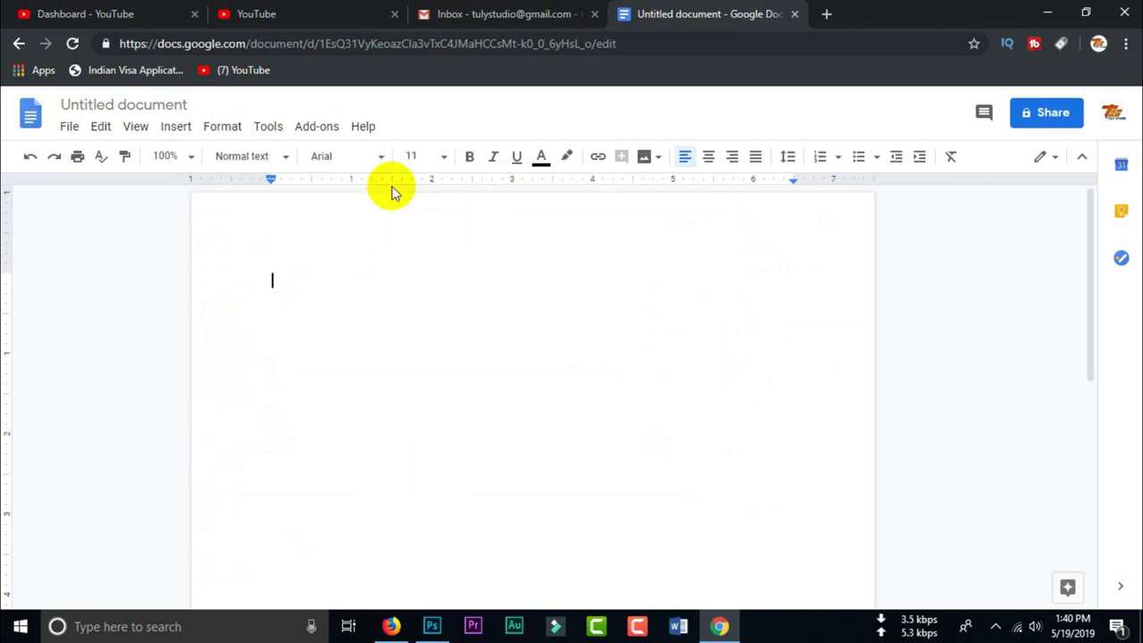
- Set the text format to size 36 in Hind Siliguri Normal
left_click(443, 159)
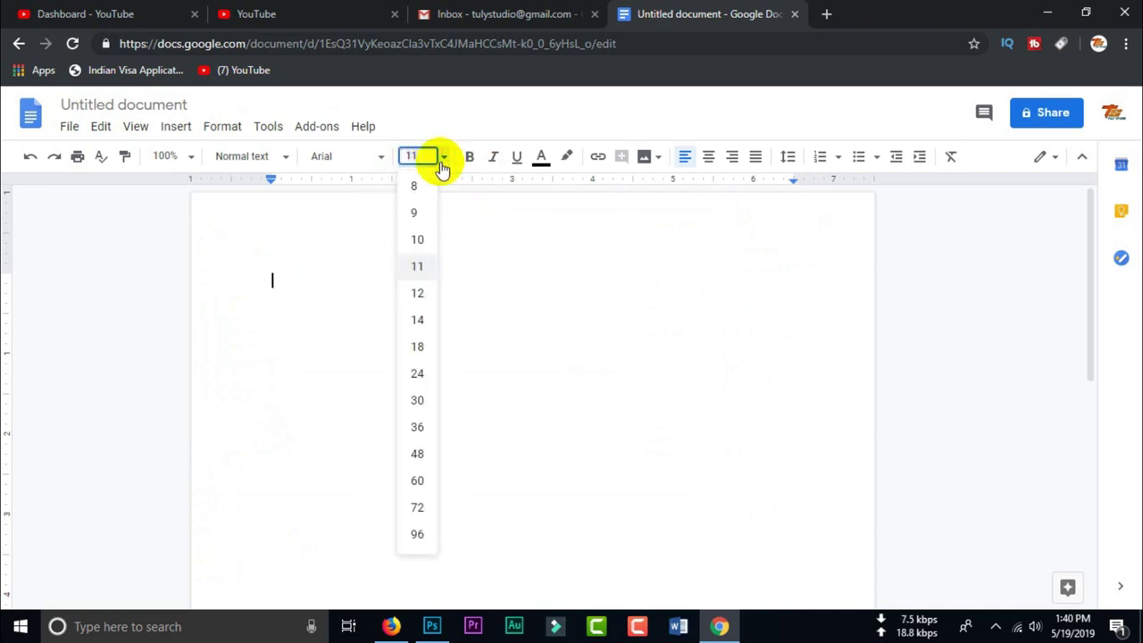
left_click(419, 347)
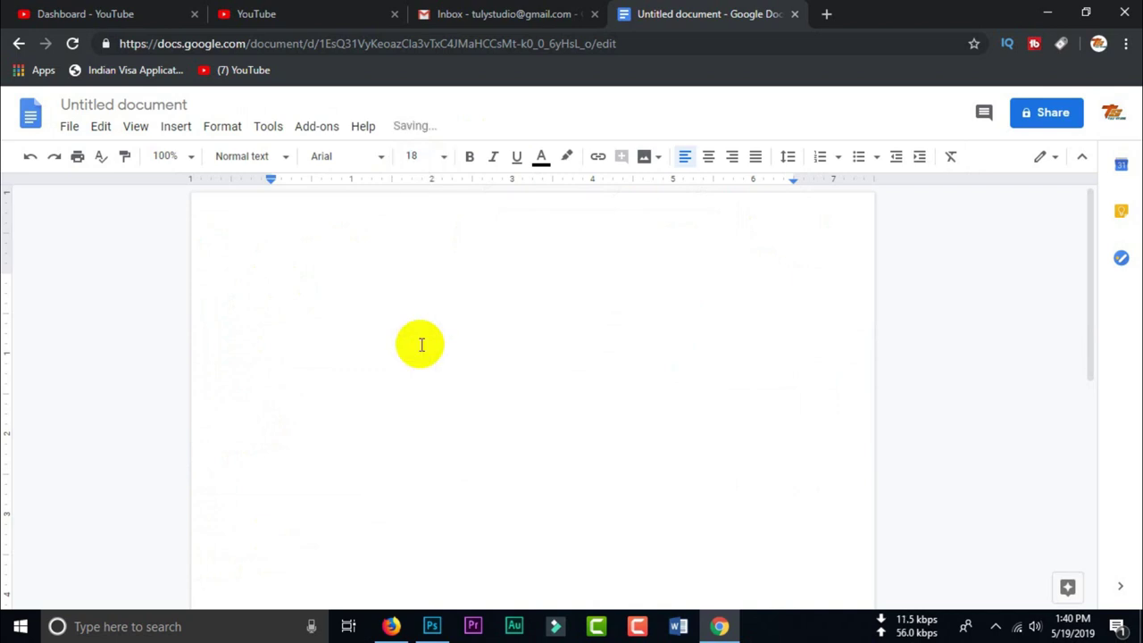
left_click(441, 160)
left_click(420, 424)
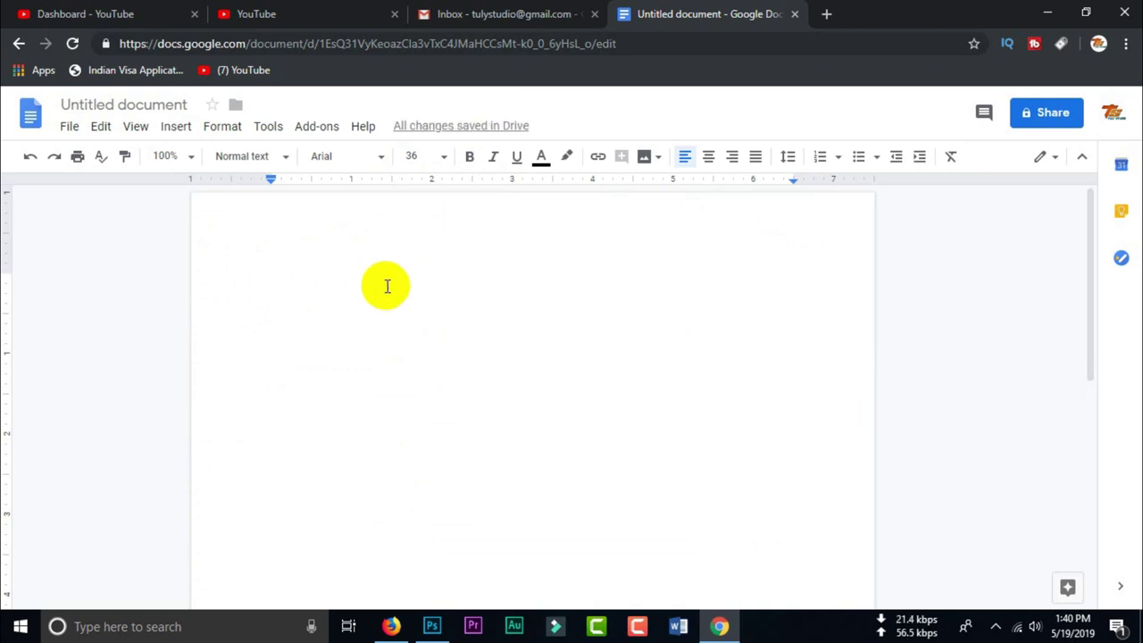
left_click(379, 160)
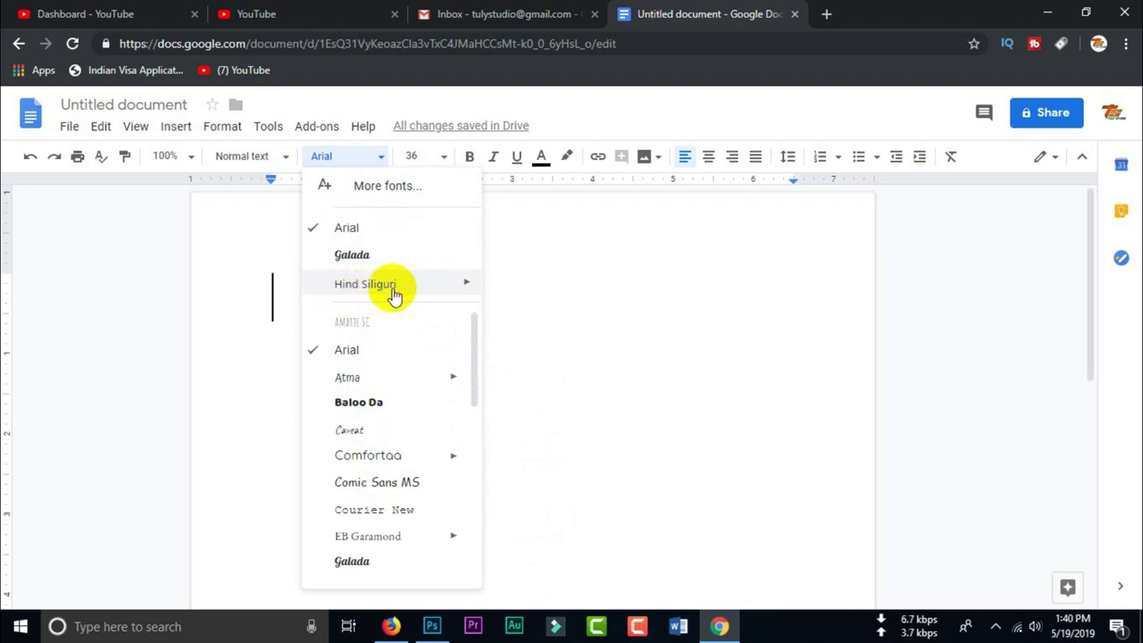
mouse_move(403, 294)
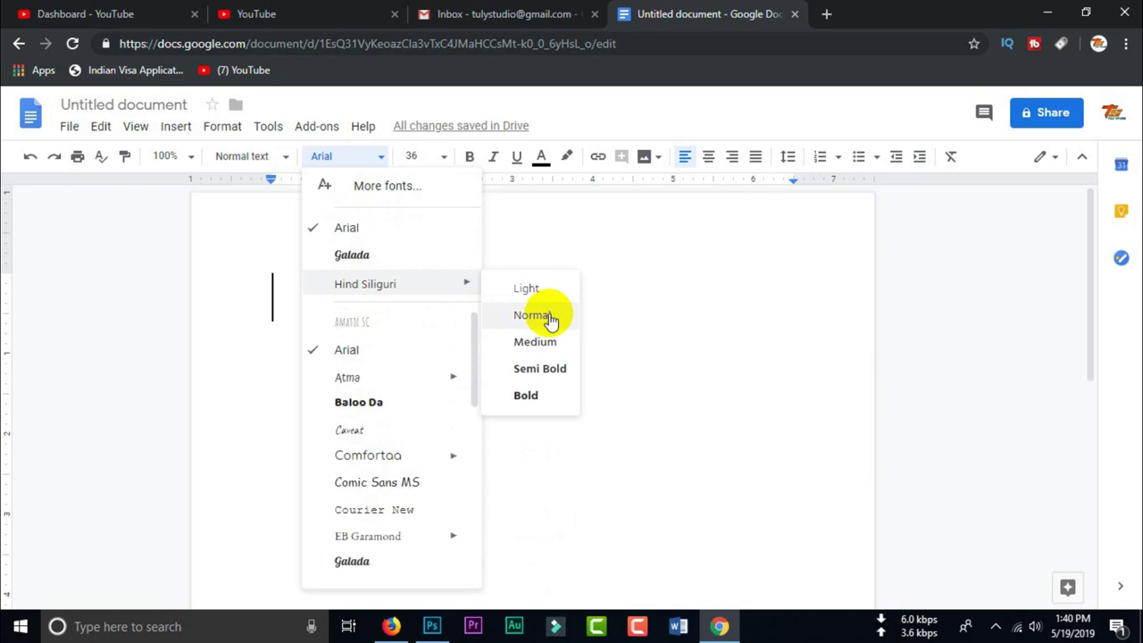
left_click(548, 318)
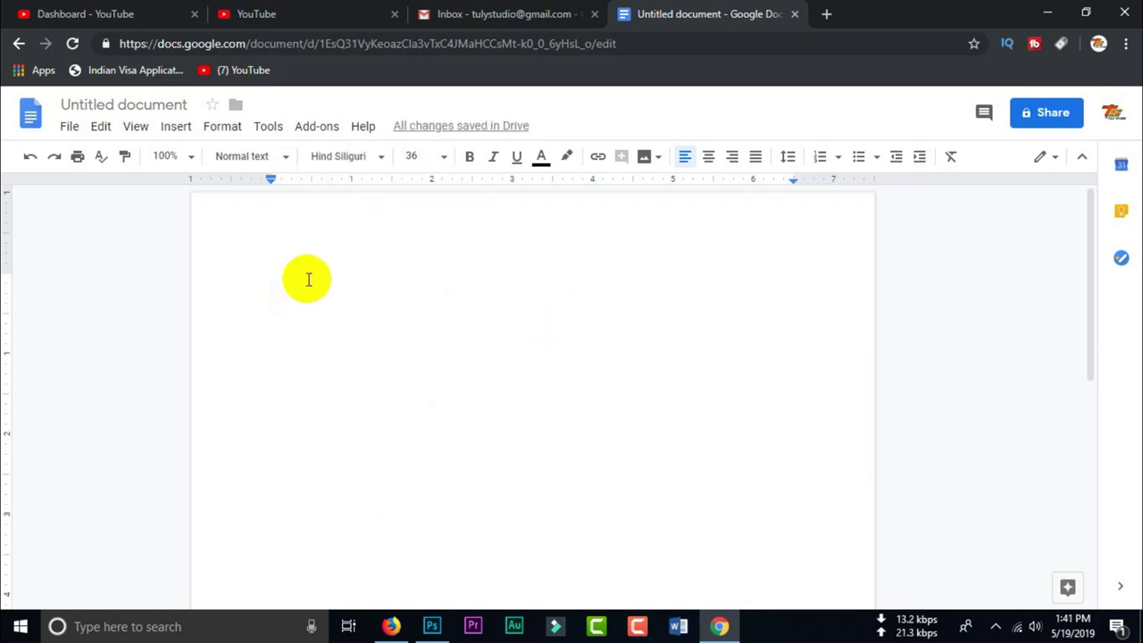
- Start the Voice typing tool, move its microphone box slightly upward, and set its language to বাংলা (বাংলাদেশ)
left_click(266, 129)
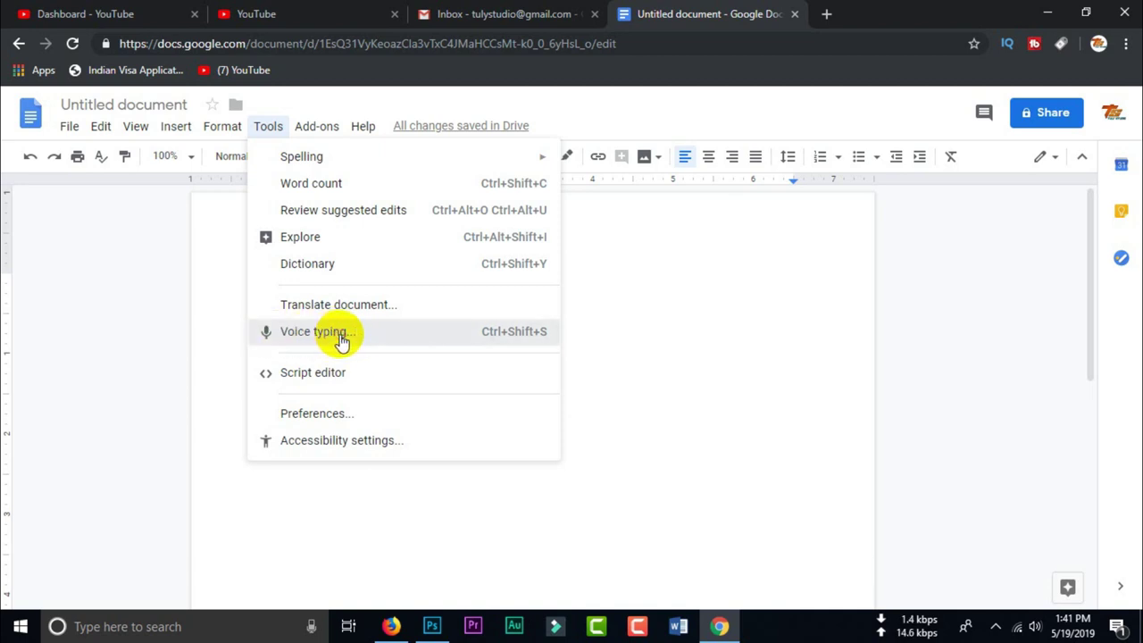
left_click(312, 338)
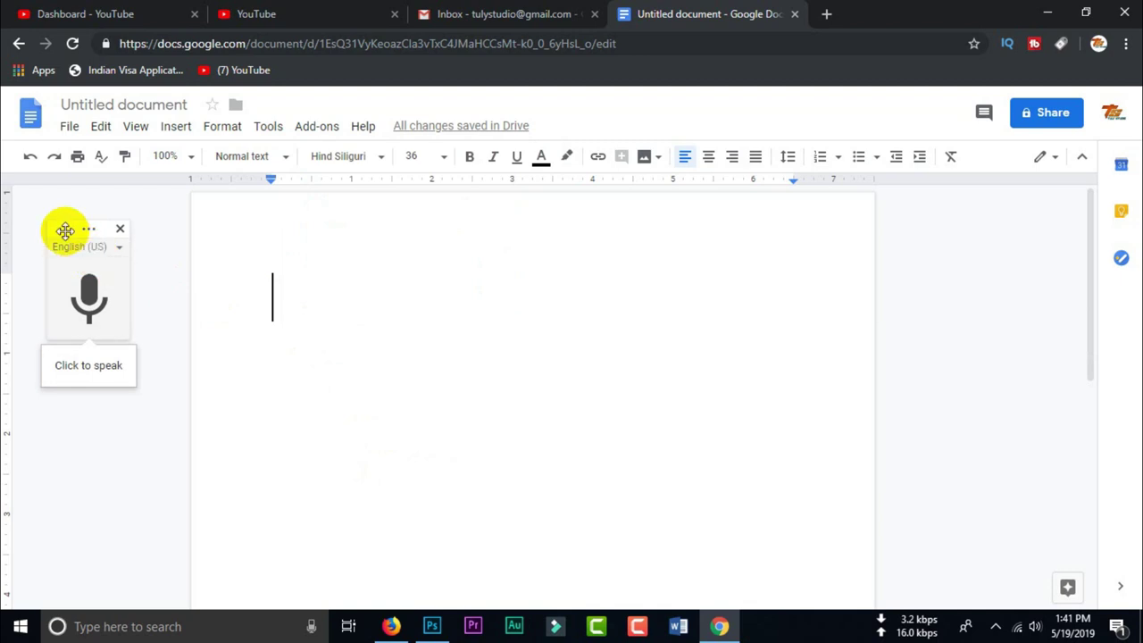
left_click_drag(61, 229, 70, 204)
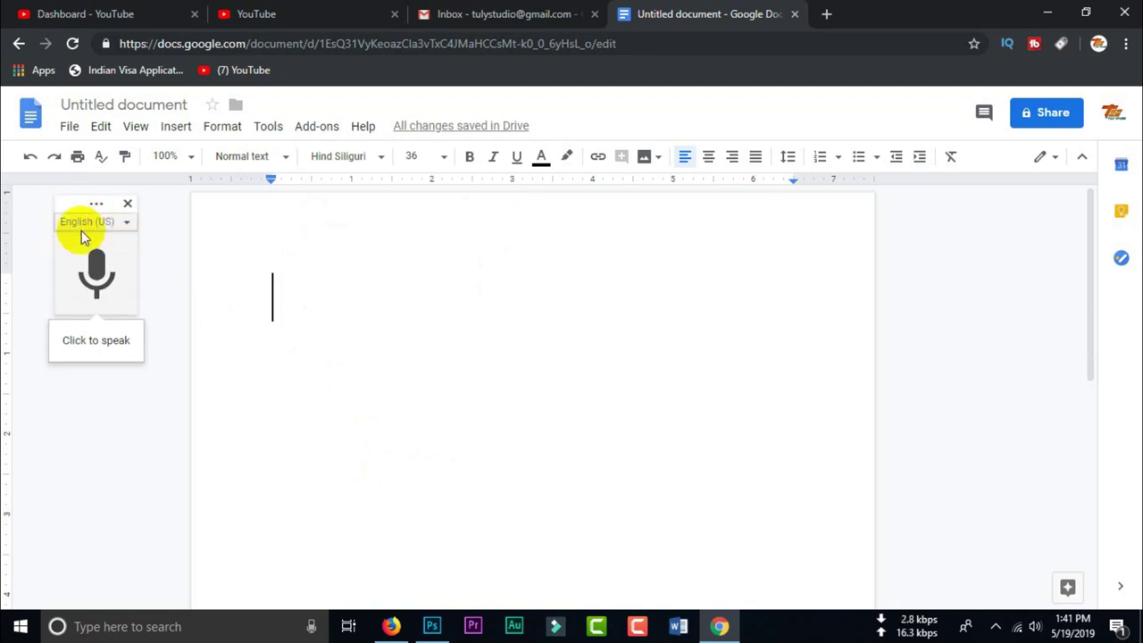
left_click(107, 225)
scroll(158, 409, "down", 10)
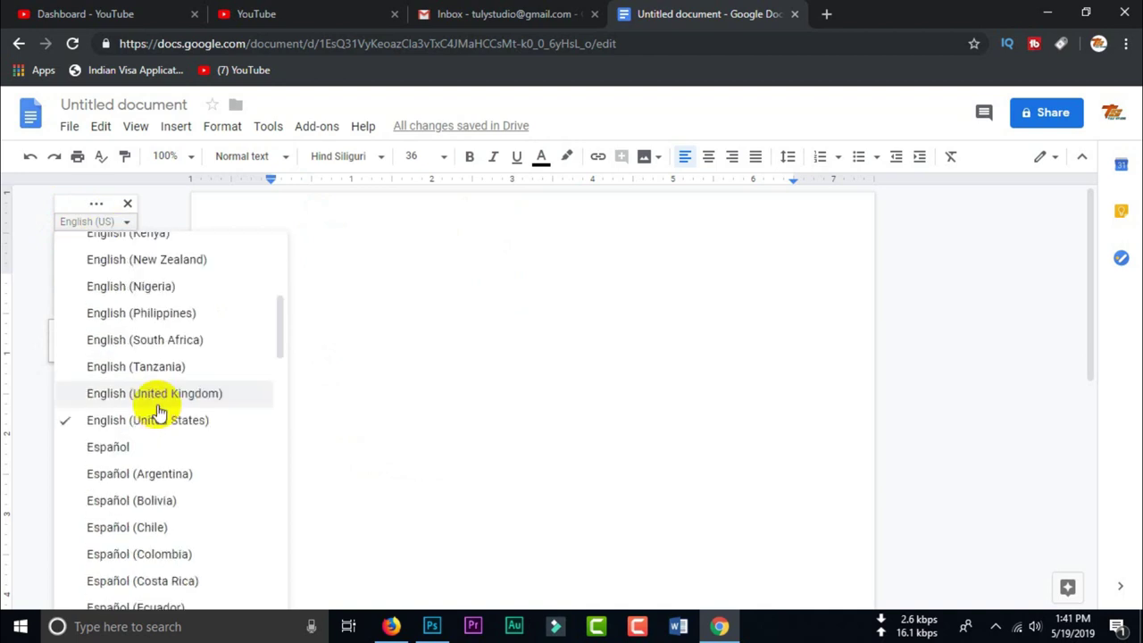
scroll(153, 407, "down", 20)
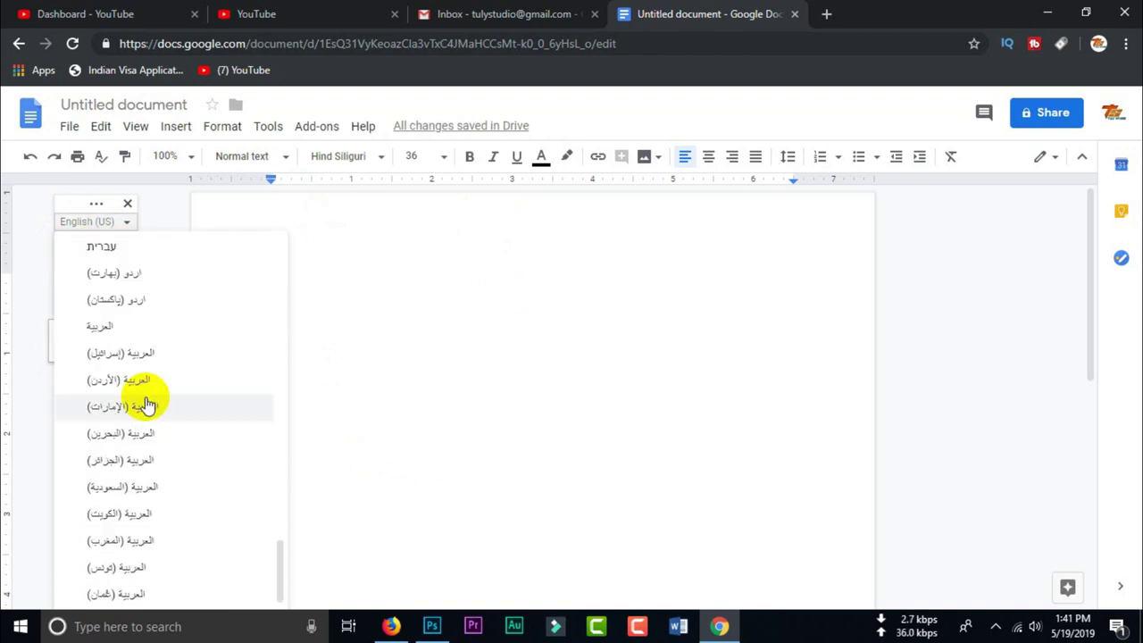
scroll(151, 407, "down", 5)
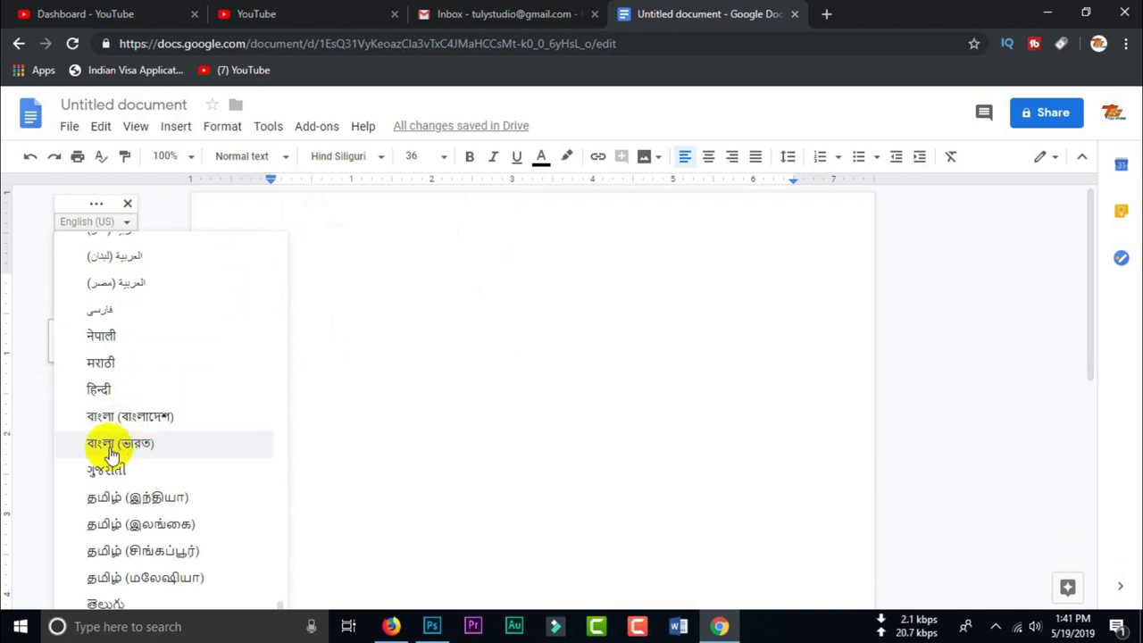
left_click(176, 422)
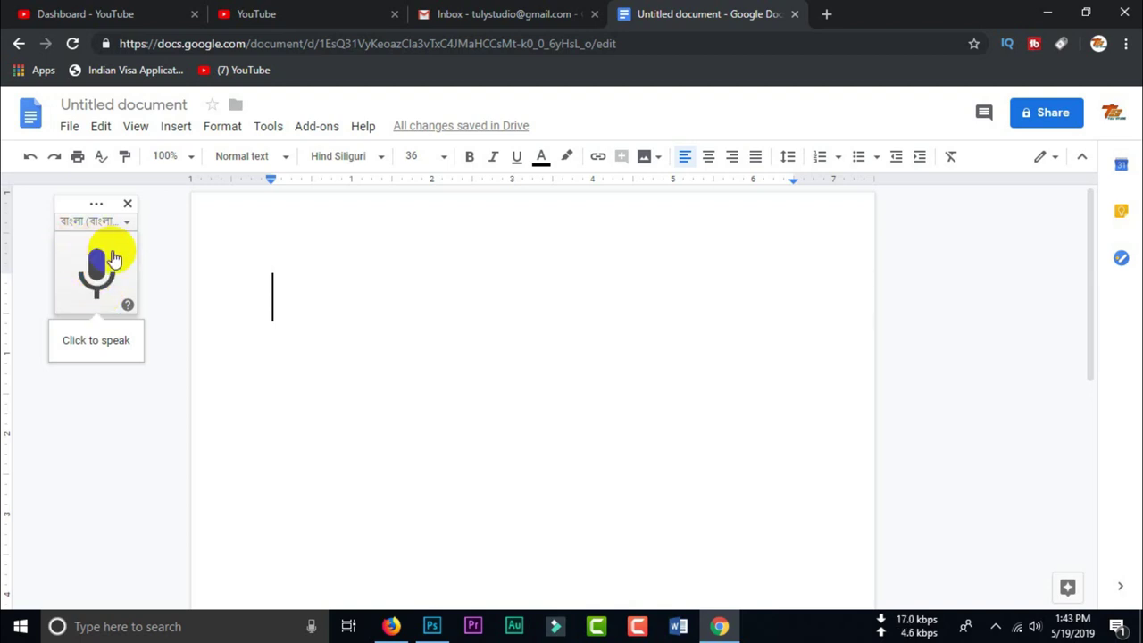
- Dictate the Bengali passage beginning পল্লী বিদ্যুৎ সমিতির into the document and stop the recording at its end
left_click(100, 269)
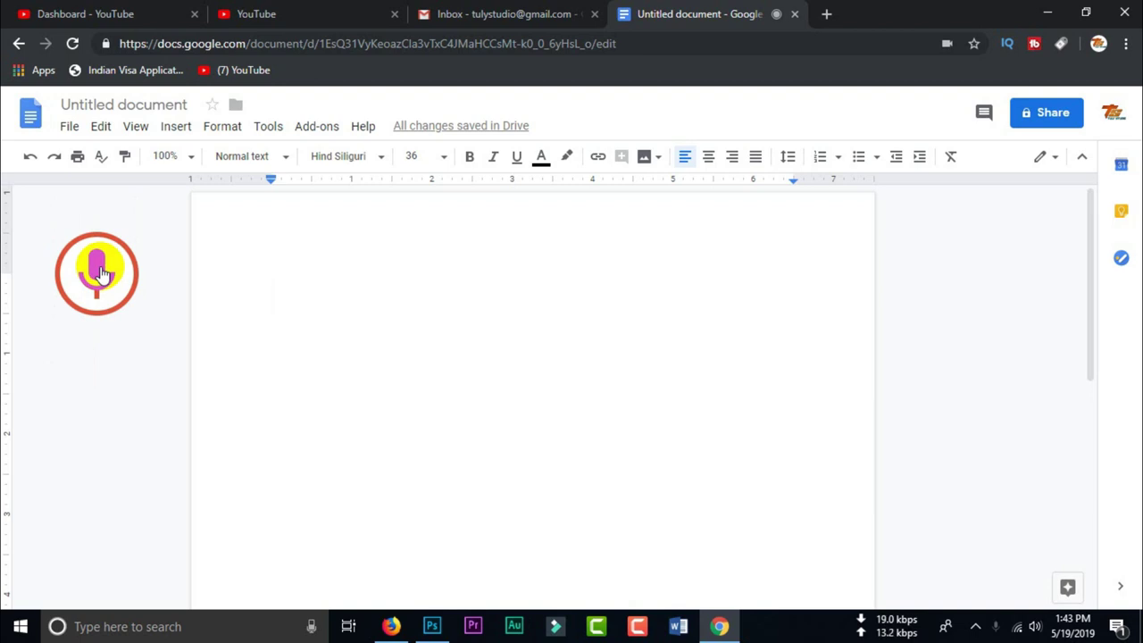
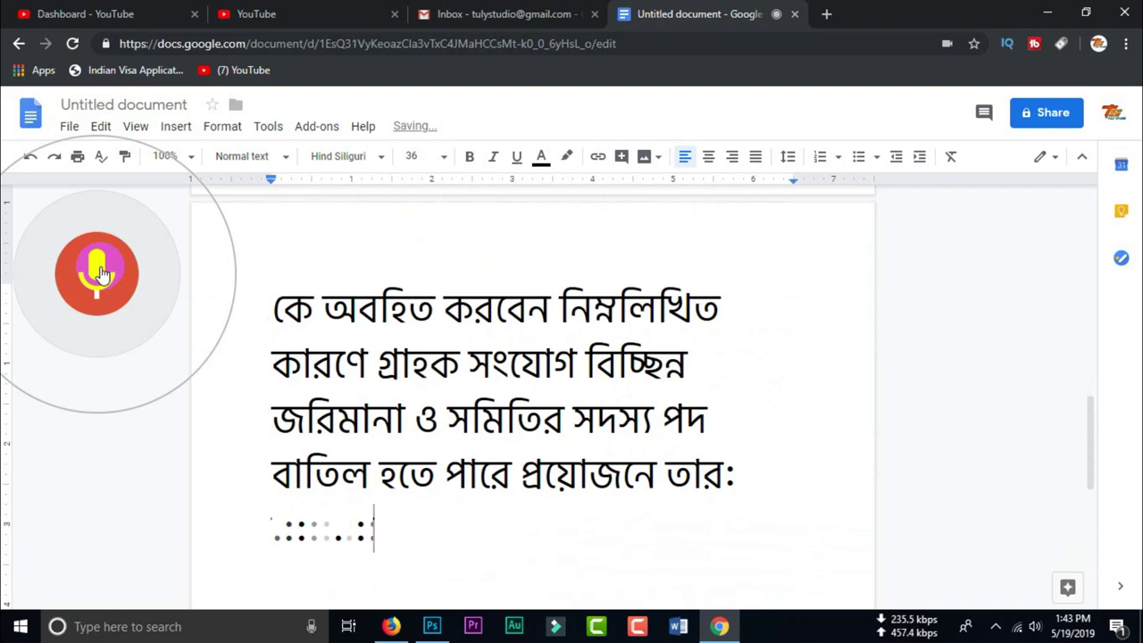
left_click(98, 272)
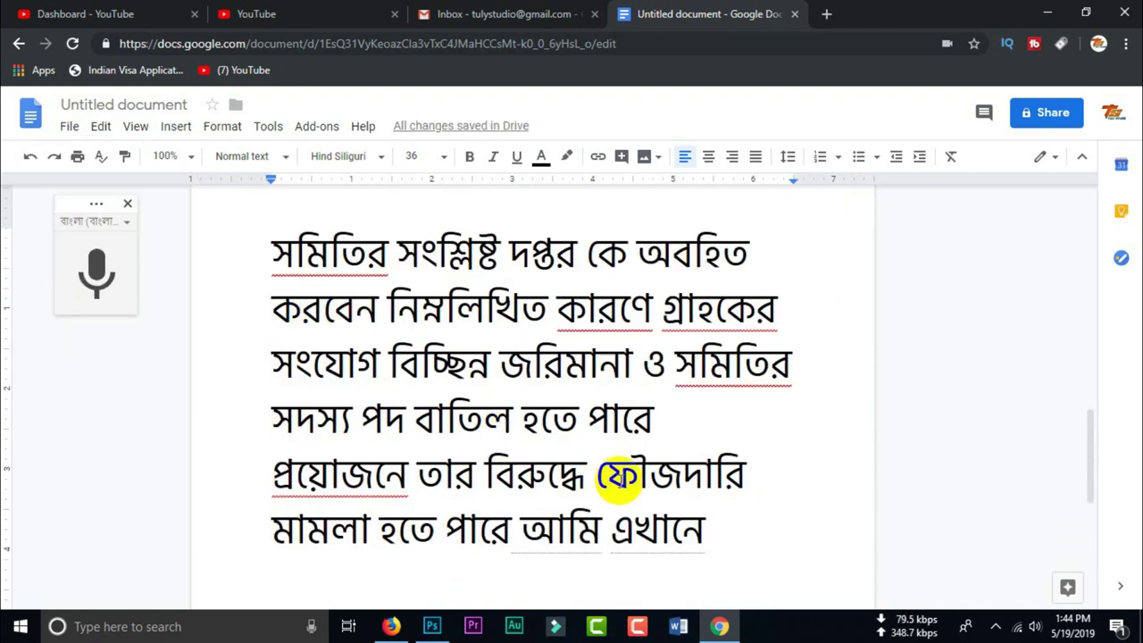
- Set the size of the whole dictated Bengali text to 18
scroll(621, 478, "up", 15)
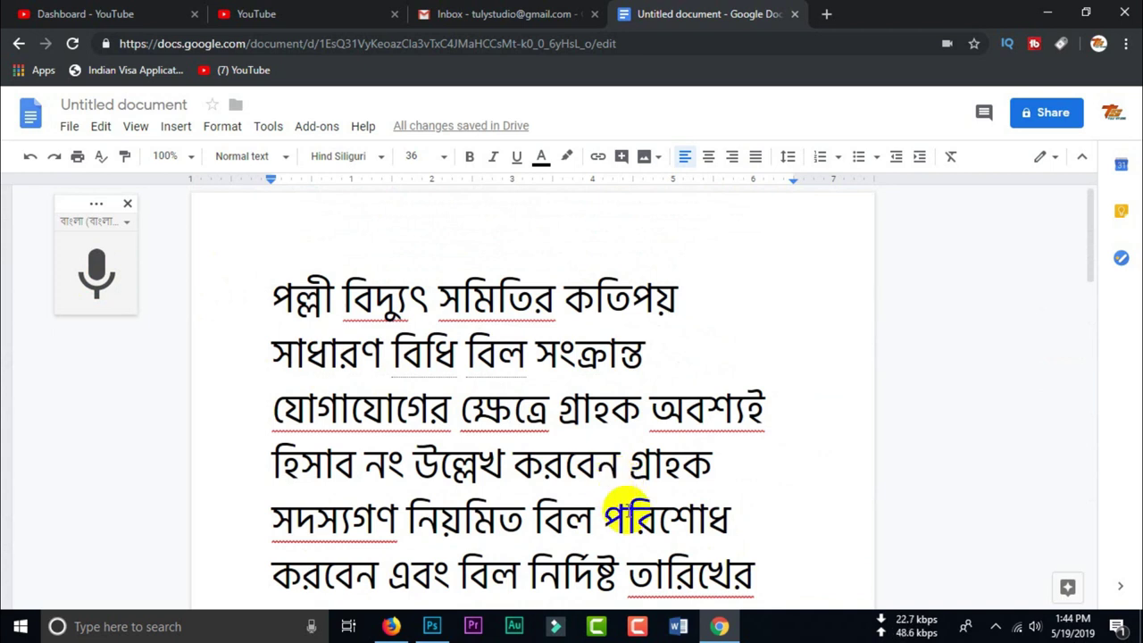
left_click(273, 293)
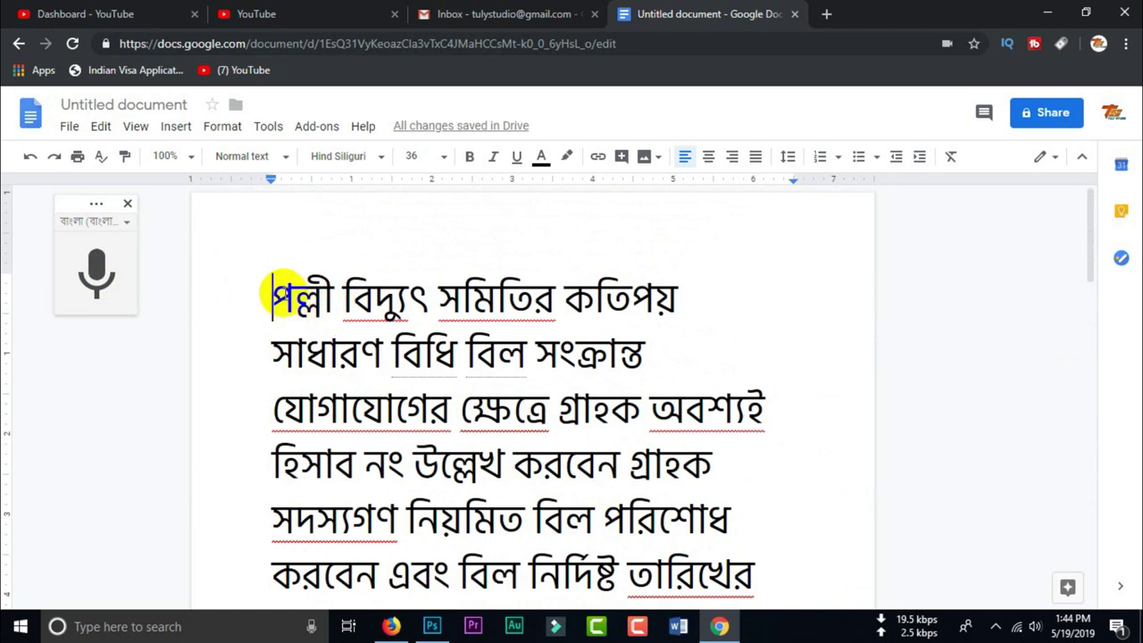
left_click_drag(276, 289, 733, 534)
key("ctrl+z")
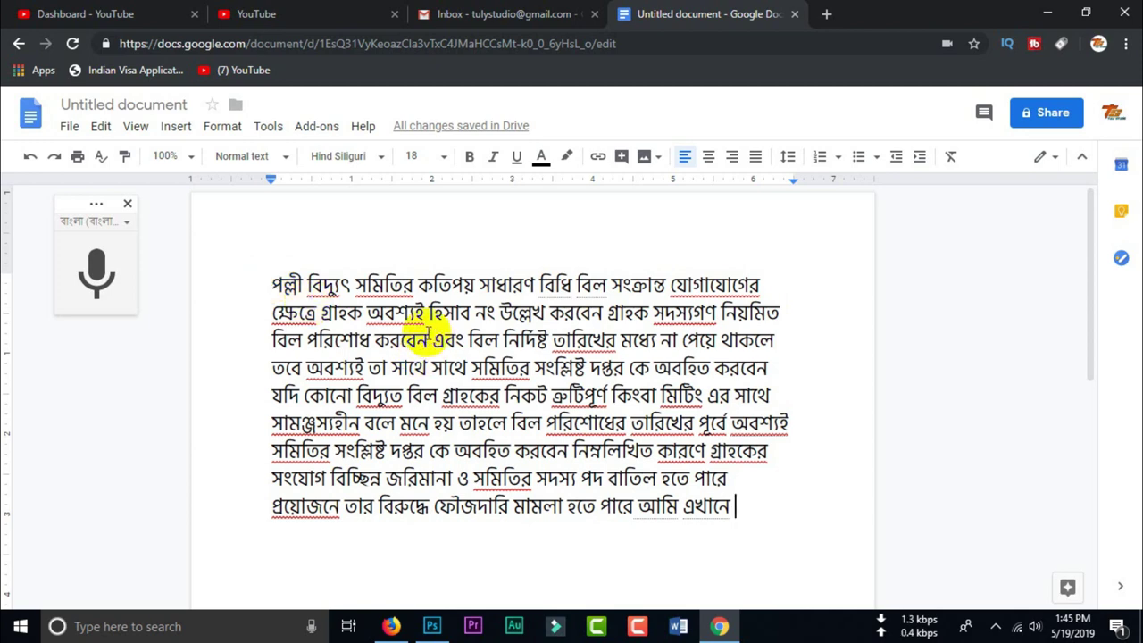
- Copy the entire dictated Bengali passage
left_click_drag(738, 519, 235, 288)
key("ctrl+c")
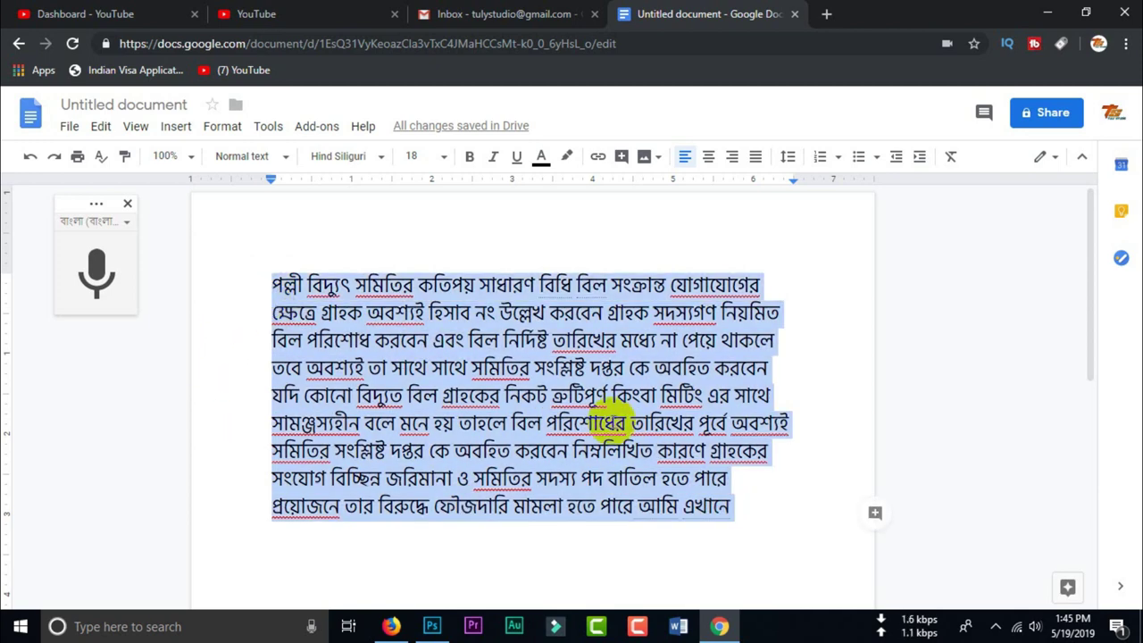
right_click(560, 360)
left_click(605, 197)
- Switch to Word, create a blank document, and paste the copied Bengali passage into it
left_click(678, 626)
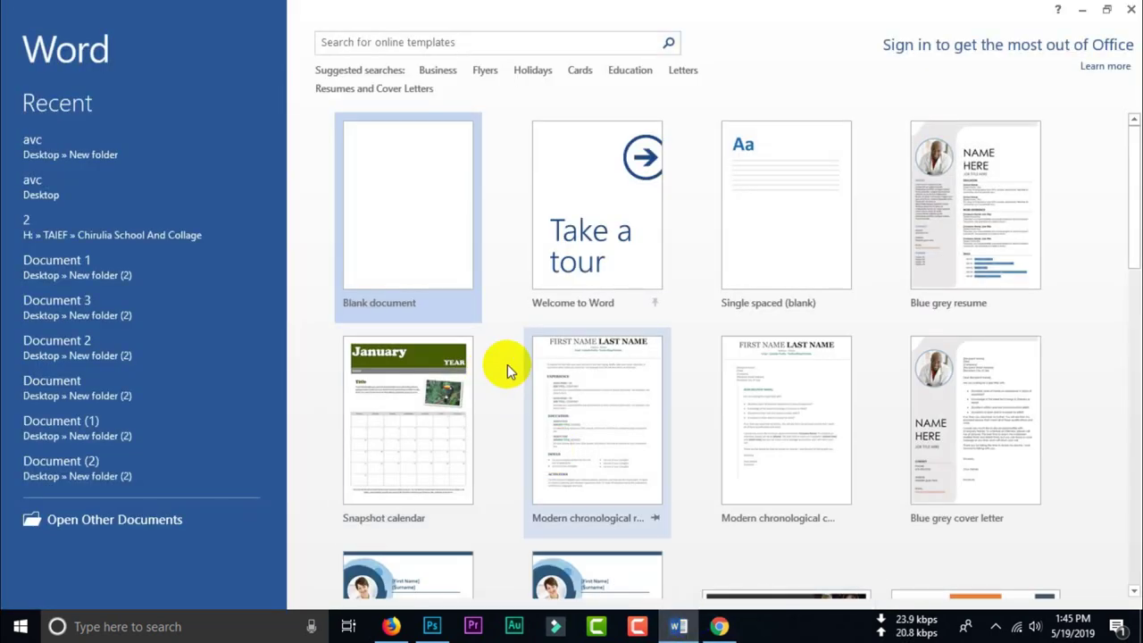
left_click(399, 256)
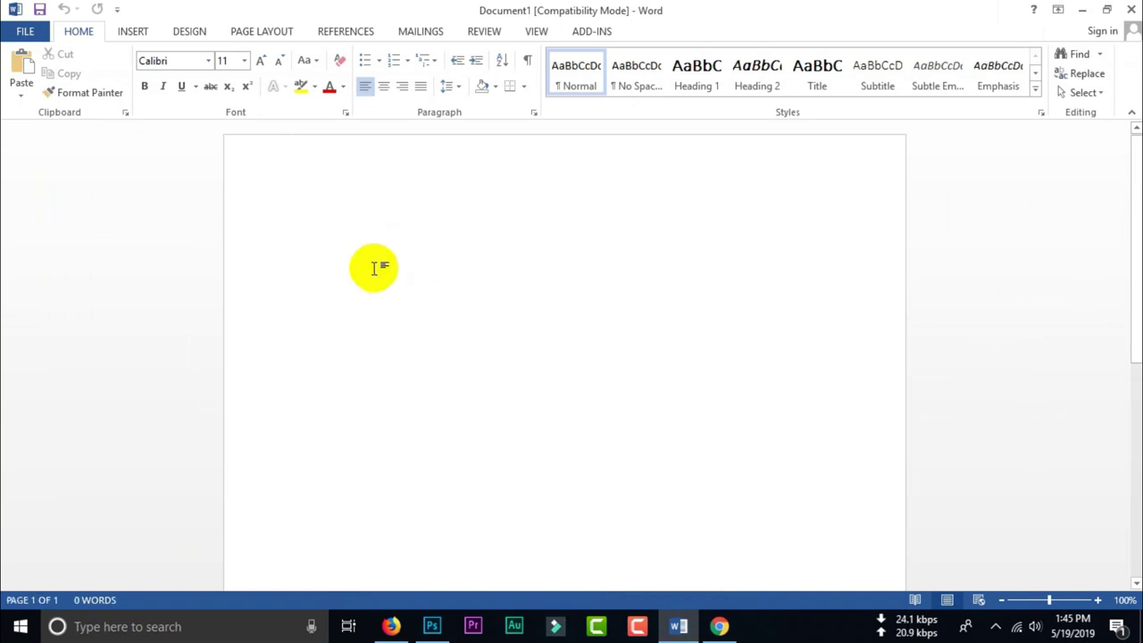
right_click(362, 241)
left_click(394, 310)
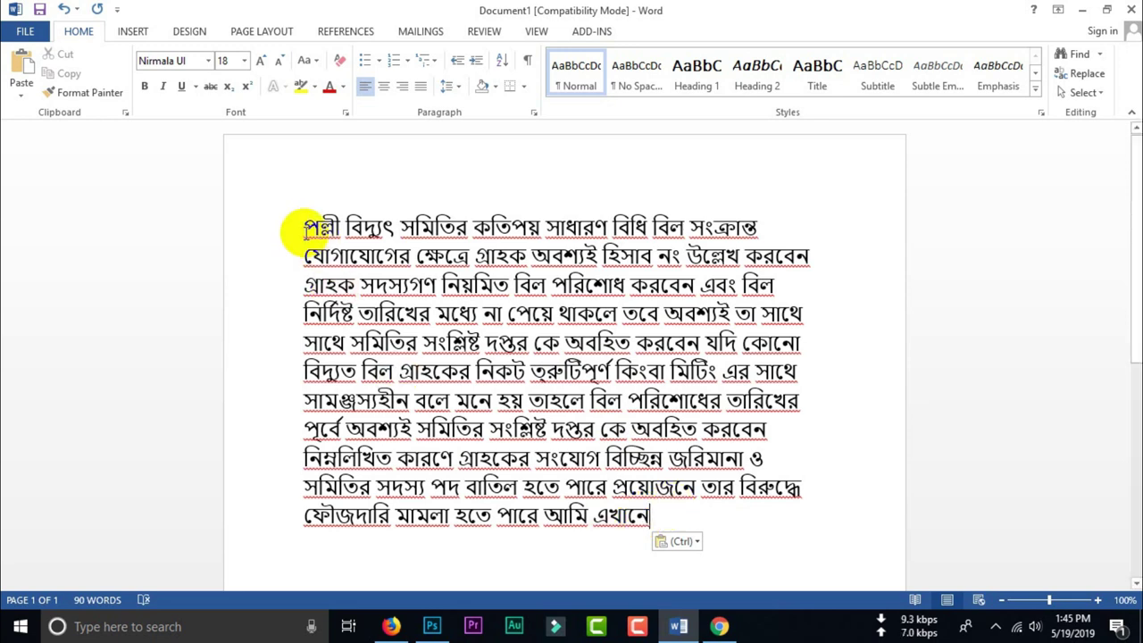
- Insert a comma after বিদ্যুৎ in the first line of the pasted text
left_click(395, 227)
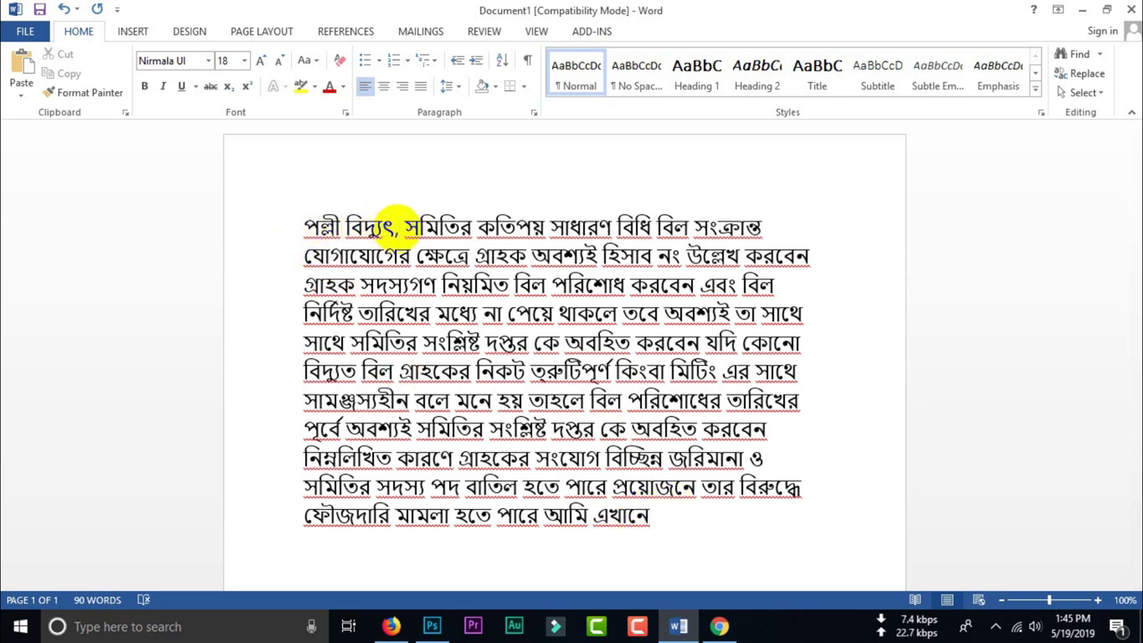
left_click(475, 228)
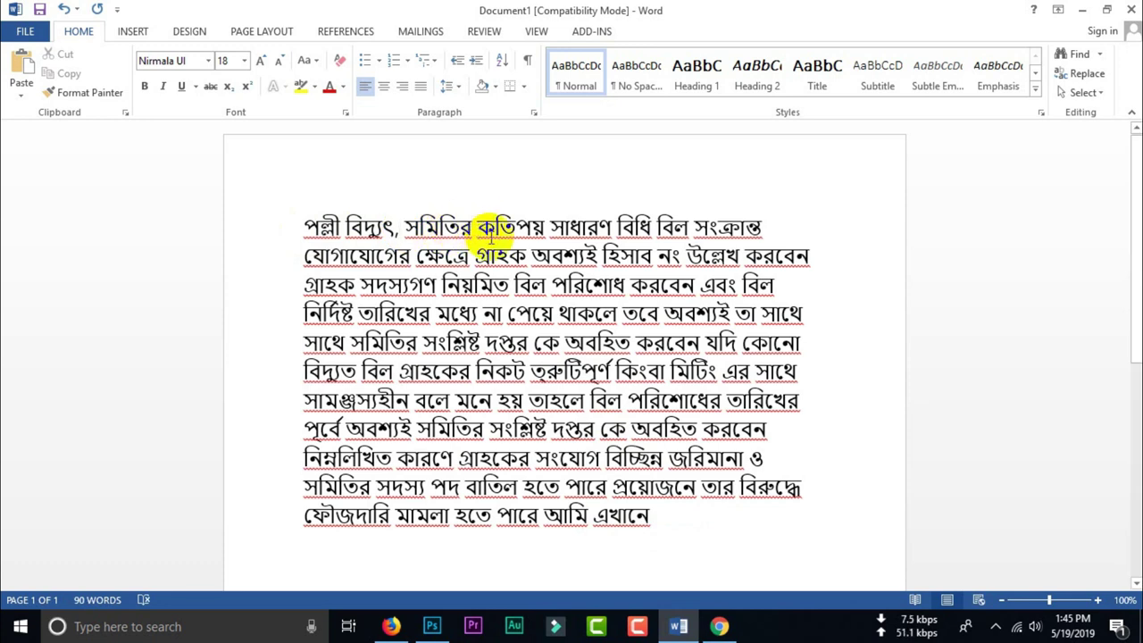
type("G")
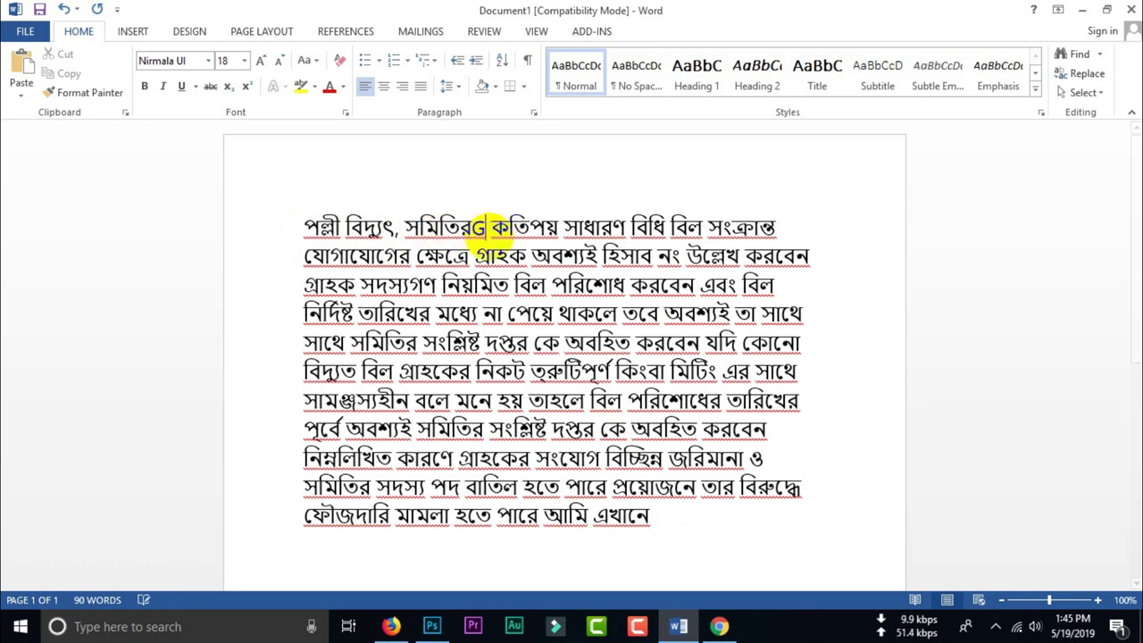
key("BackSpace")
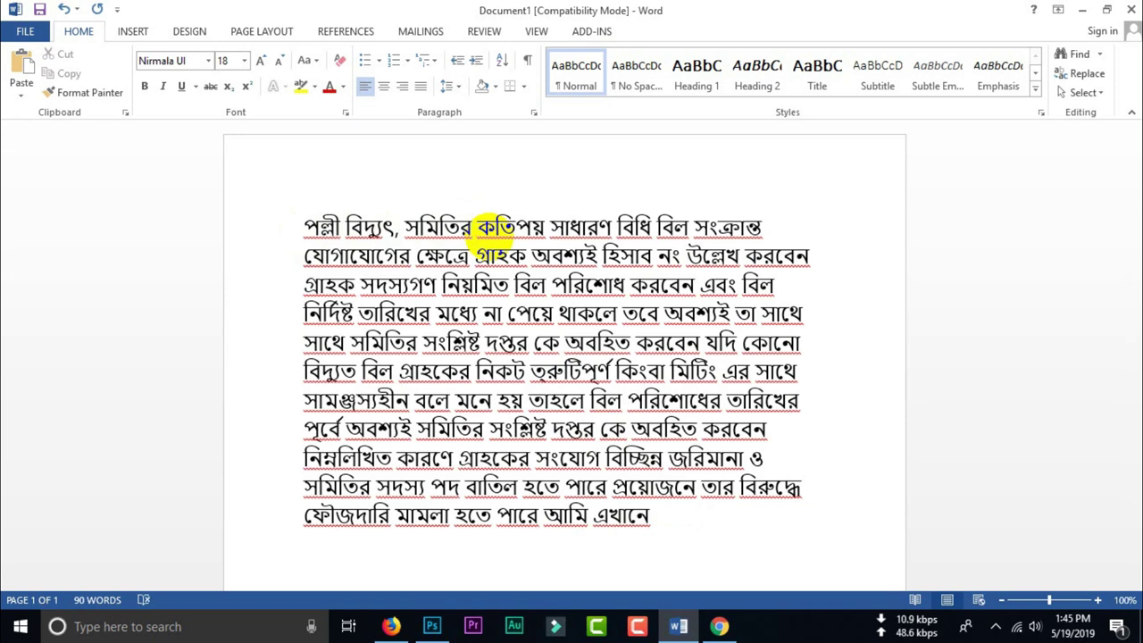